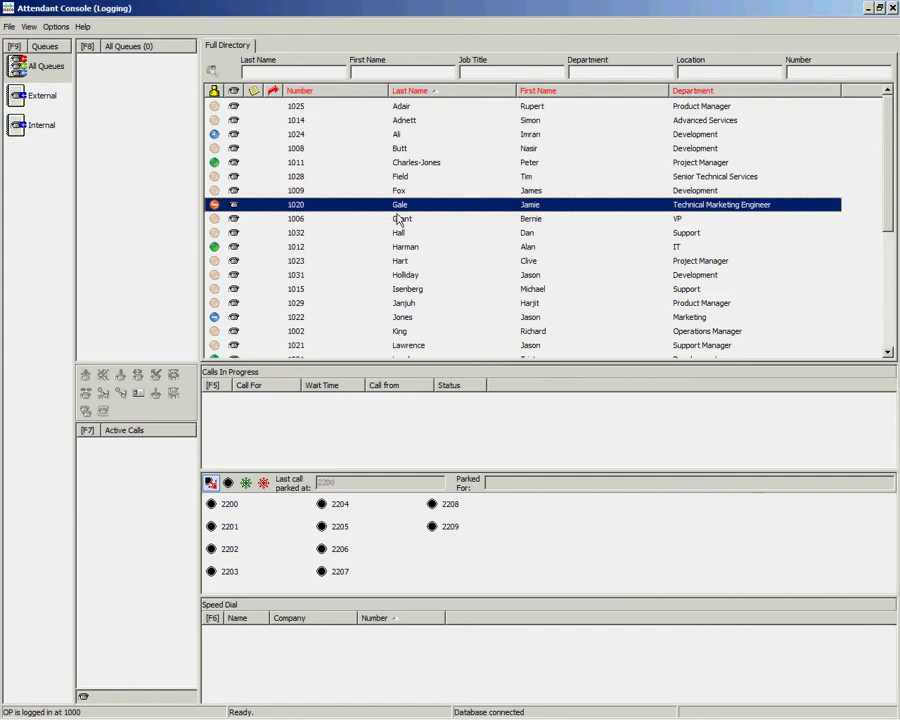
Step: Locate the Technical Marketing Engineer's entry, extension 1020, in the Full Directory
{"action": "mouse_move", "coordinate": [402, 208]}
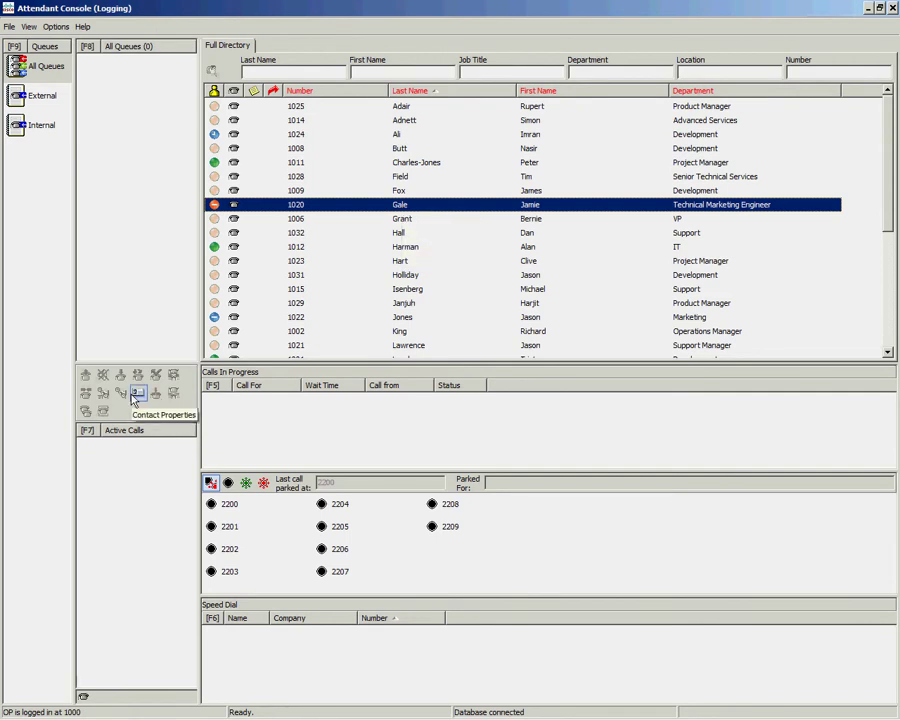
Step: Open and look over the Contact Details for extension 1020, the Technical Marketing Engineer
{"action": "right_click", "coordinate": [399, 207]}
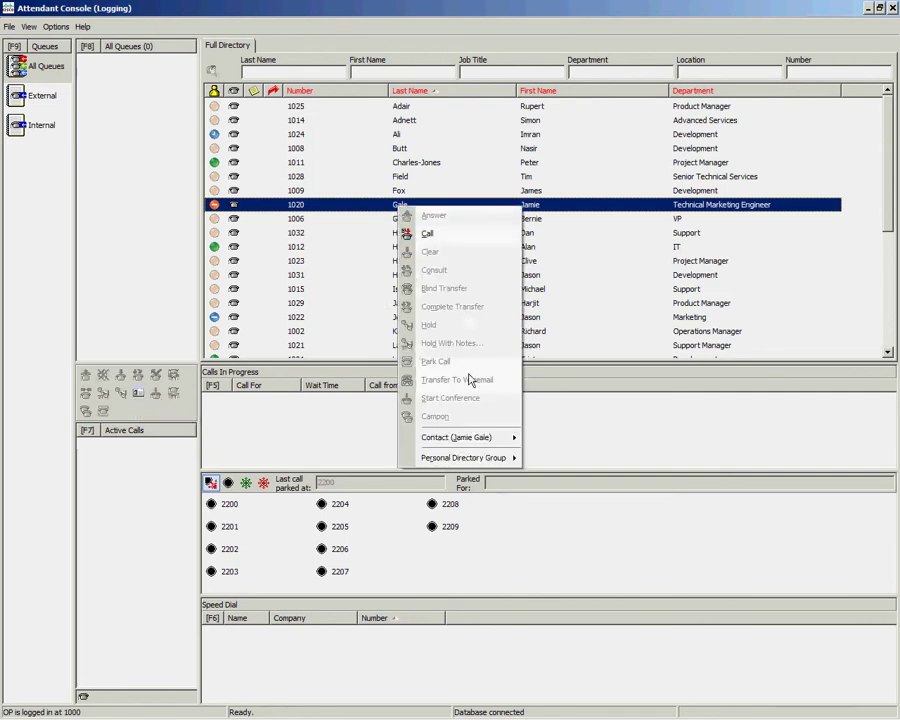
{"action": "mouse_move", "coordinate": [470, 440]}
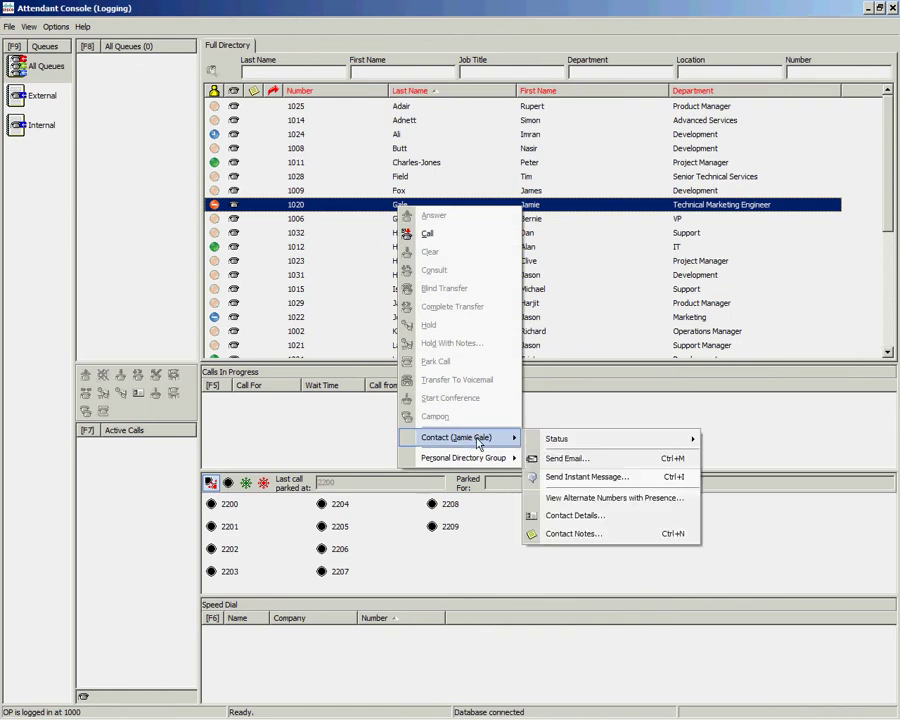
{"action": "left_click", "coordinate": [558, 517]}
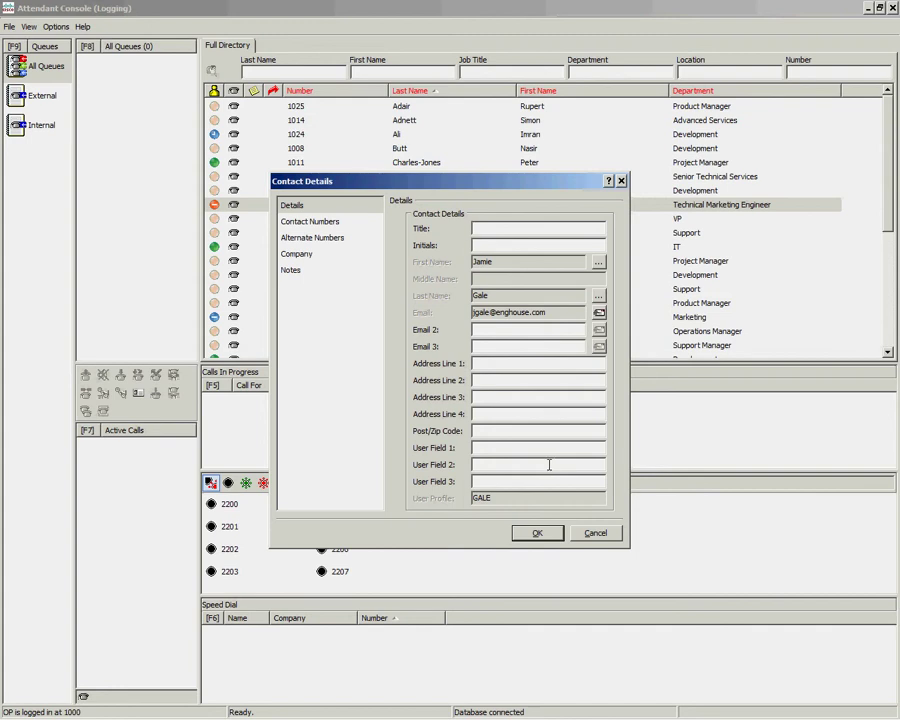
{"action": "left_click_drag", "start_coordinate": [547, 313], "coordinate": [527, 314]}
{"action": "key", "text": "shift+Tab"}
Step: Close the contact details and rename the User Field 1 header to 'Manager' in Preferences
{"action": "left_click", "coordinate": [555, 536]}
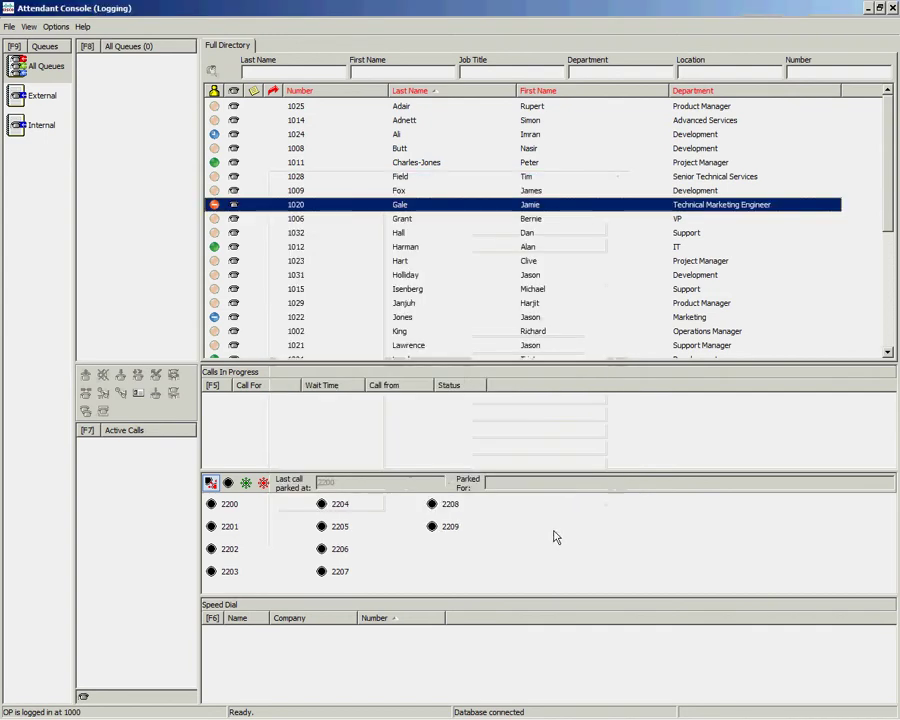
{"action": "left_click", "coordinate": [56, 26]}
{"action": "left_click", "coordinate": [86, 45]}
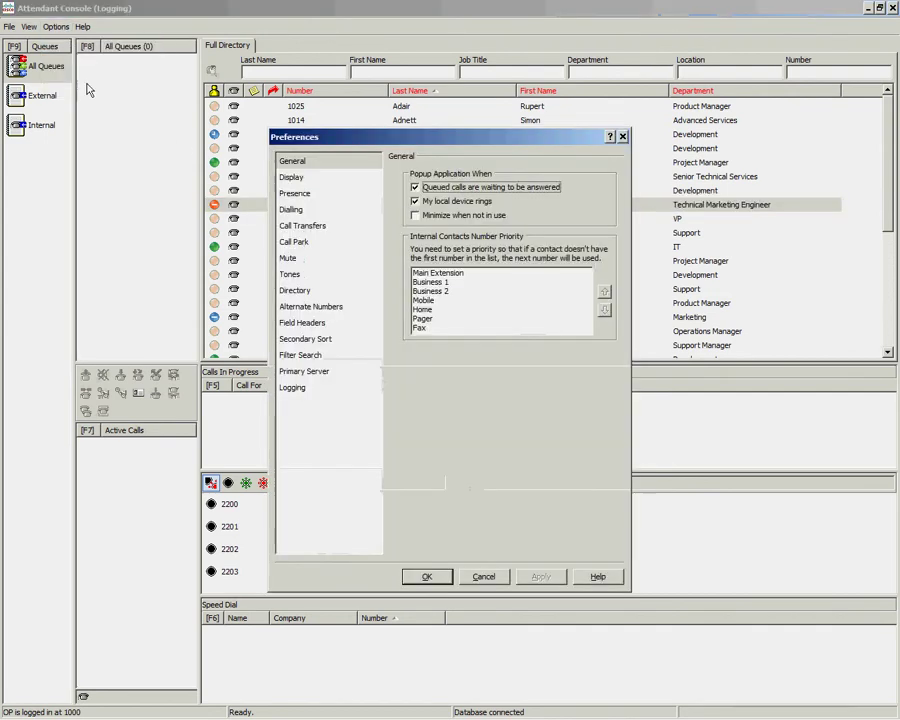
{"action": "left_click", "coordinate": [305, 324]}
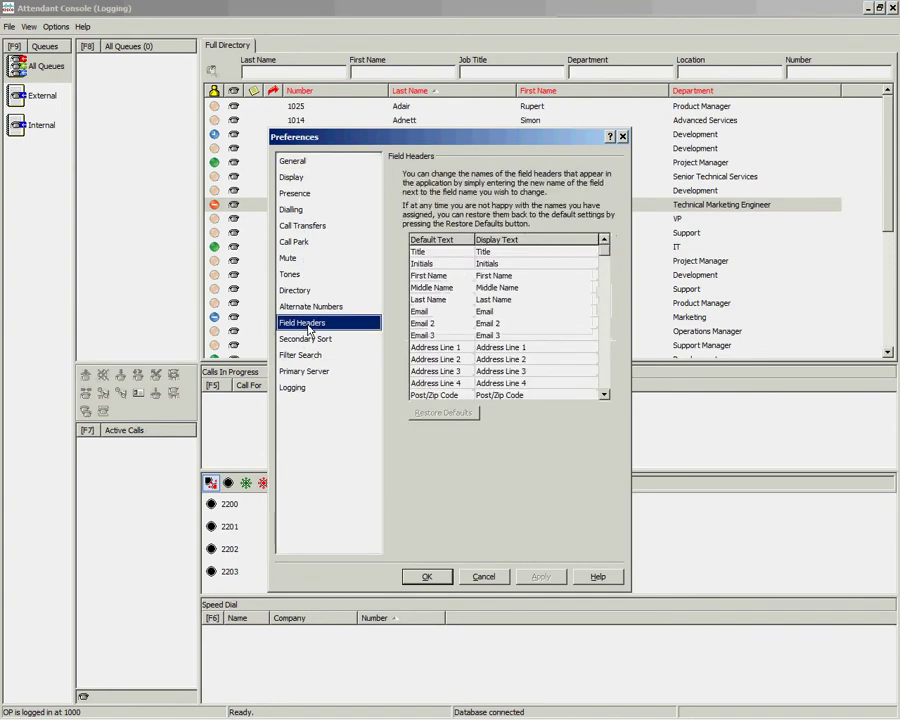
{"action": "left_click", "coordinate": [605, 396]}
{"action": "left_click", "coordinate": [605, 396]}
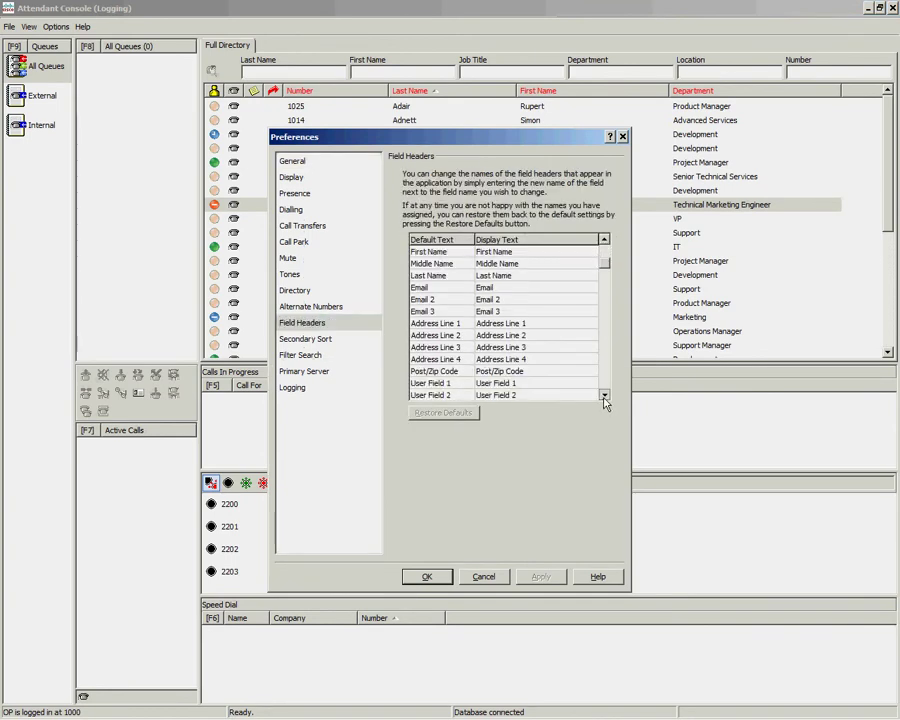
{"action": "left_click", "coordinate": [605, 396]}
{"action": "left_click", "coordinate": [522, 374]}
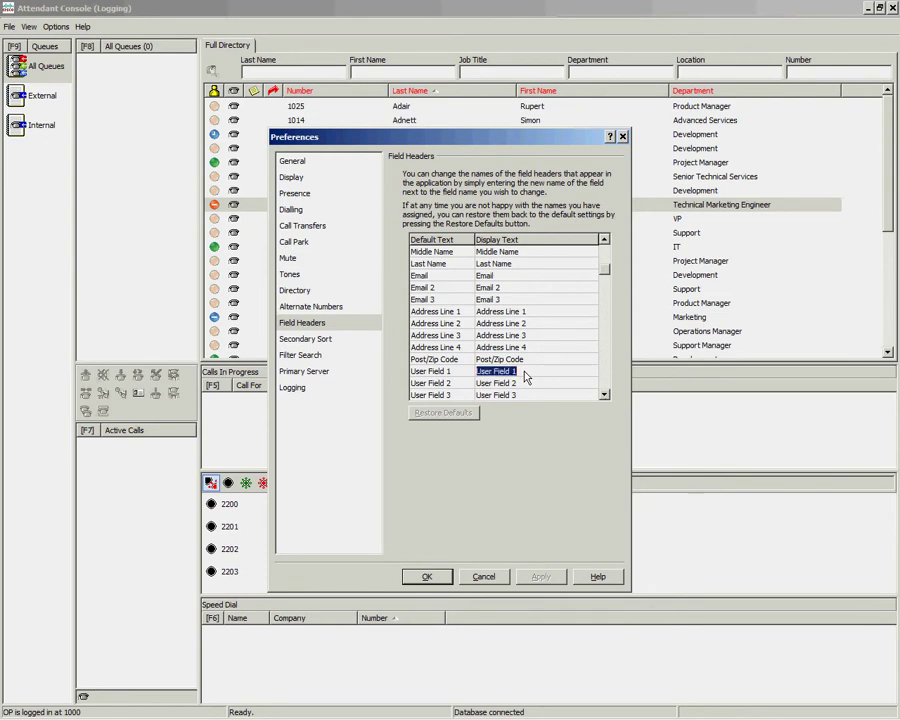
{"action": "type", "text": "Manager"}
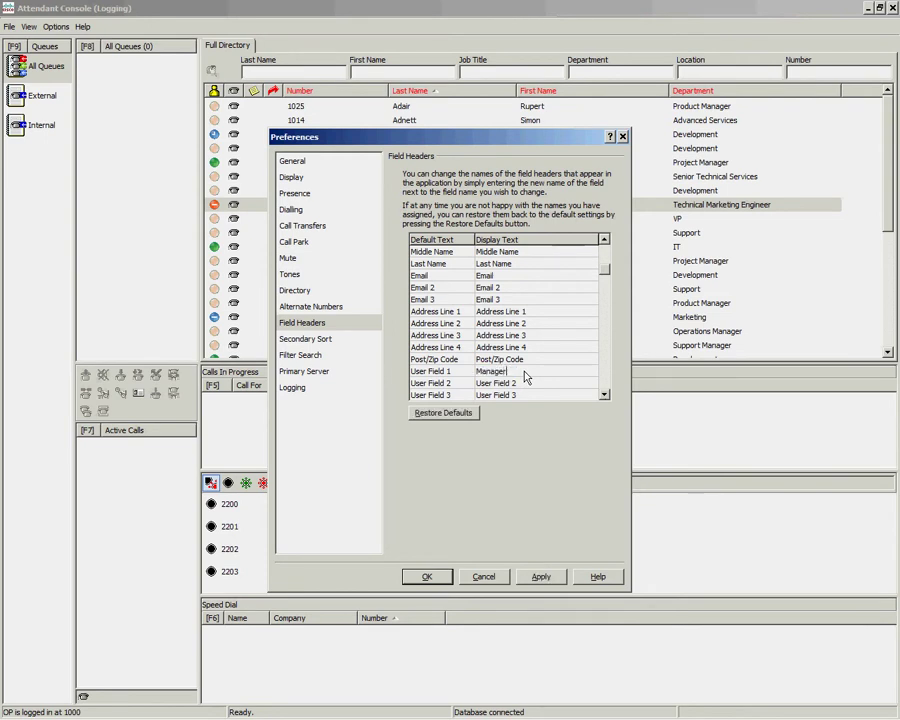
{"action": "key", "text": "Return"}
{"action": "left_click", "coordinate": [434, 582]}
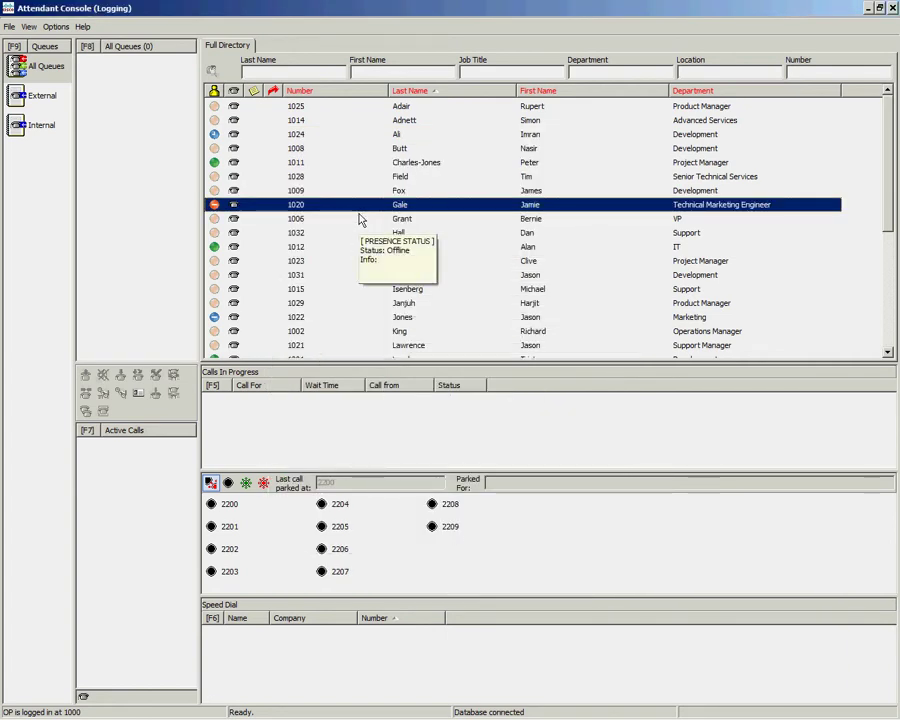
Step: Enter the VP's full name in extension 1020's Manager field and save the contact
{"action": "key", "text": "Return"}
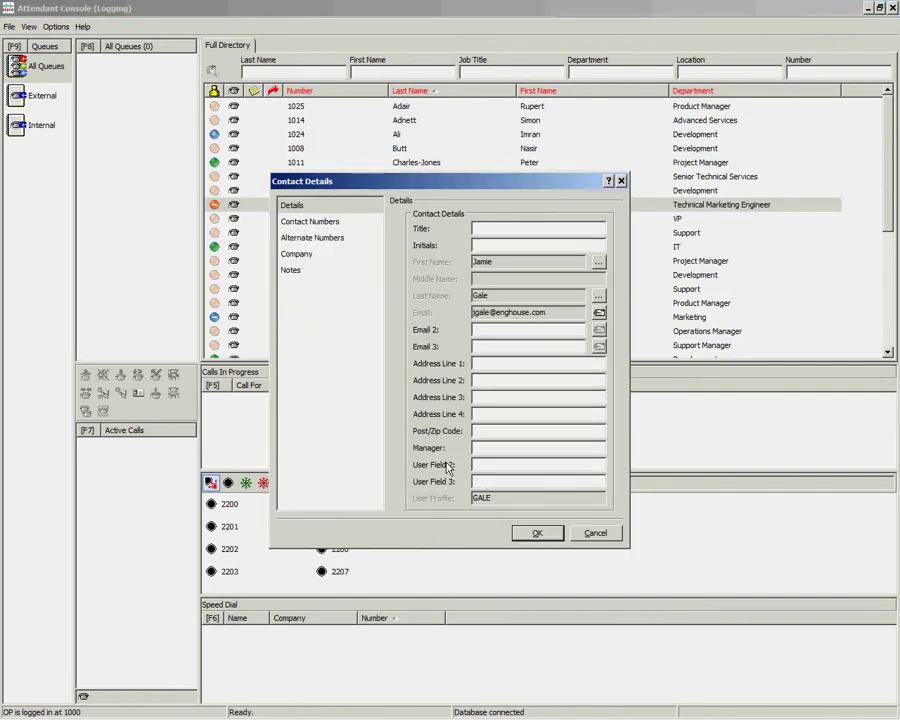
{"action": "left_click", "coordinate": [484, 449]}
{"action": "left_click", "coordinate": [537, 536]}
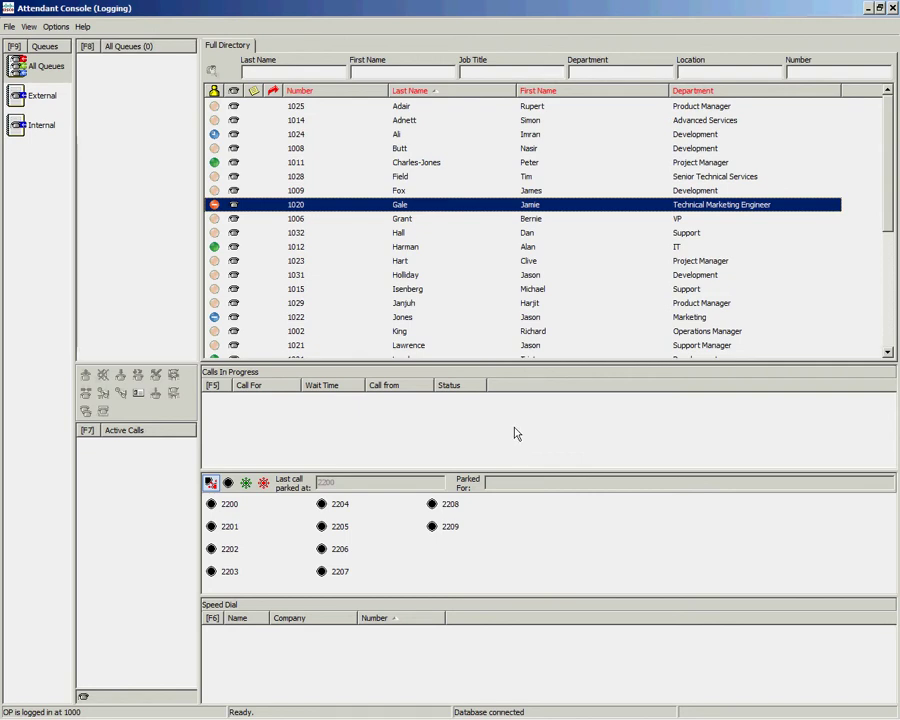
Step: Add Development colleague extension 1024 as extension 1020's assistant under Alternate Numbers
{"action": "mouse_move", "coordinate": [346, 289]}
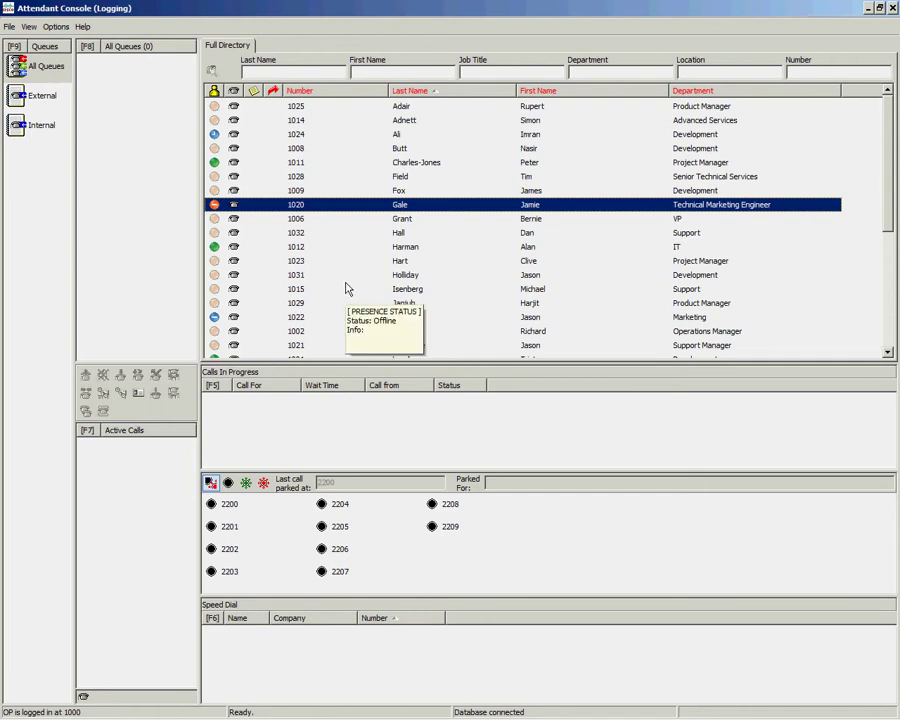
{"action": "key", "text": "Return"}
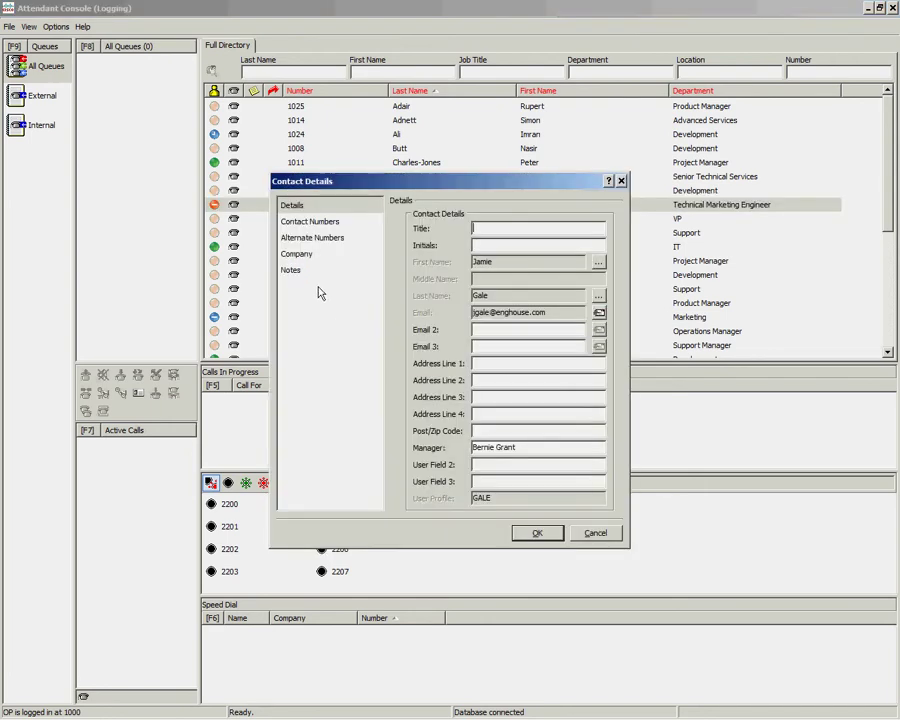
{"action": "left_click", "coordinate": [317, 242]}
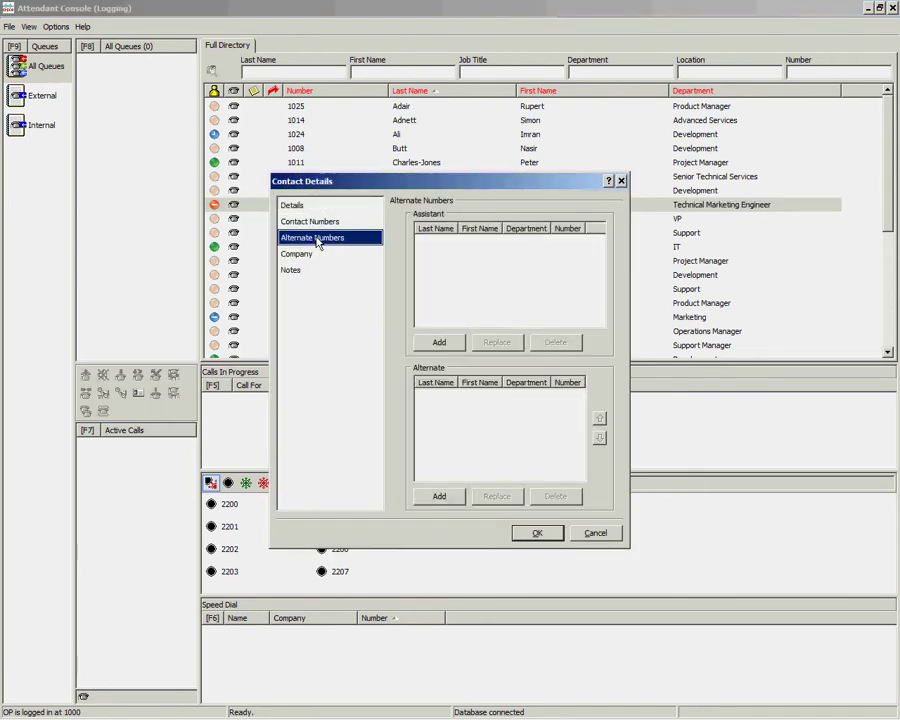
{"action": "left_click", "coordinate": [440, 343]}
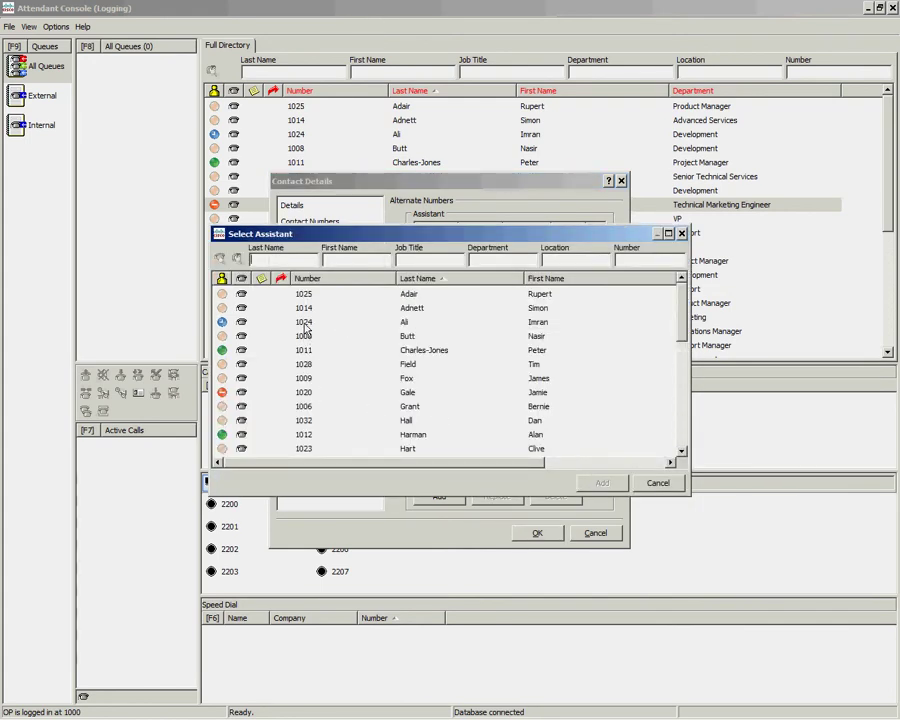
{"action": "left_click", "coordinate": [305, 325]}
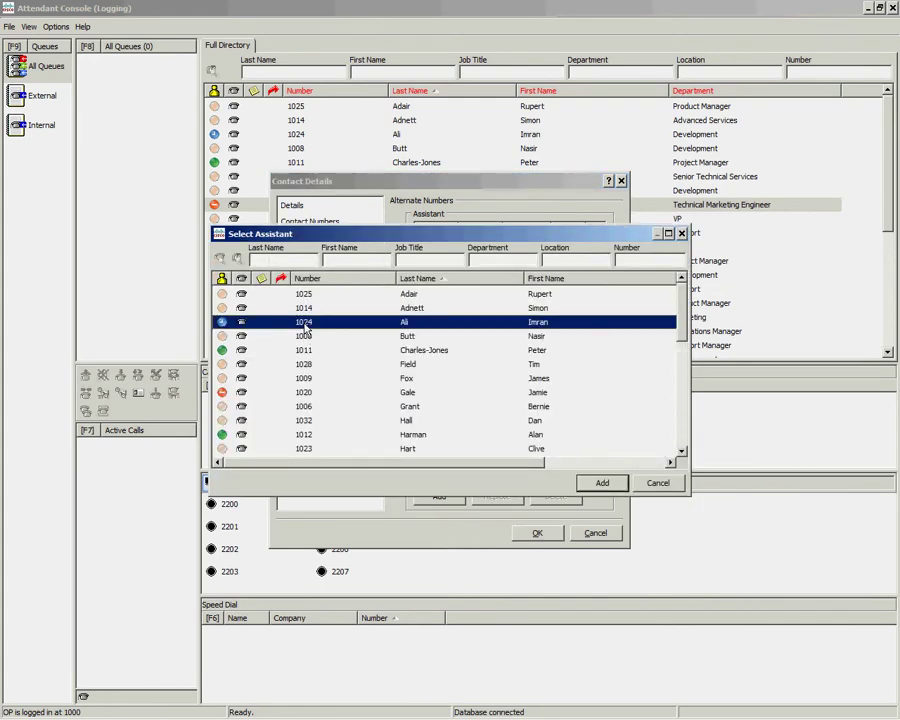
{"action": "left_click", "coordinate": [599, 483]}
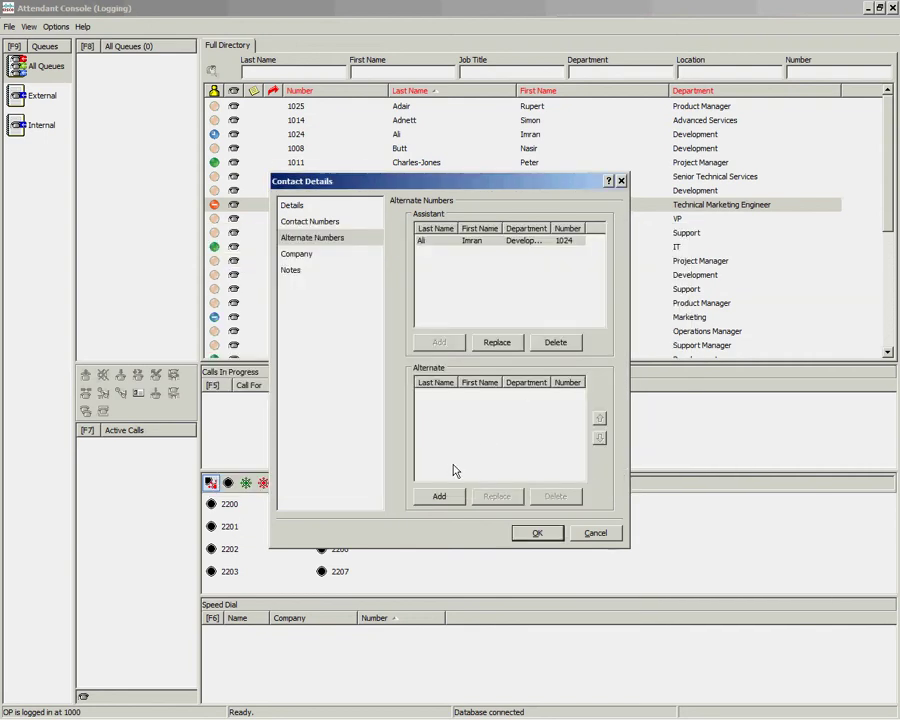
Step: Add extensions 1011 and 1012 as alternates and save the contact details
{"action": "left_click", "coordinate": [441, 496]}
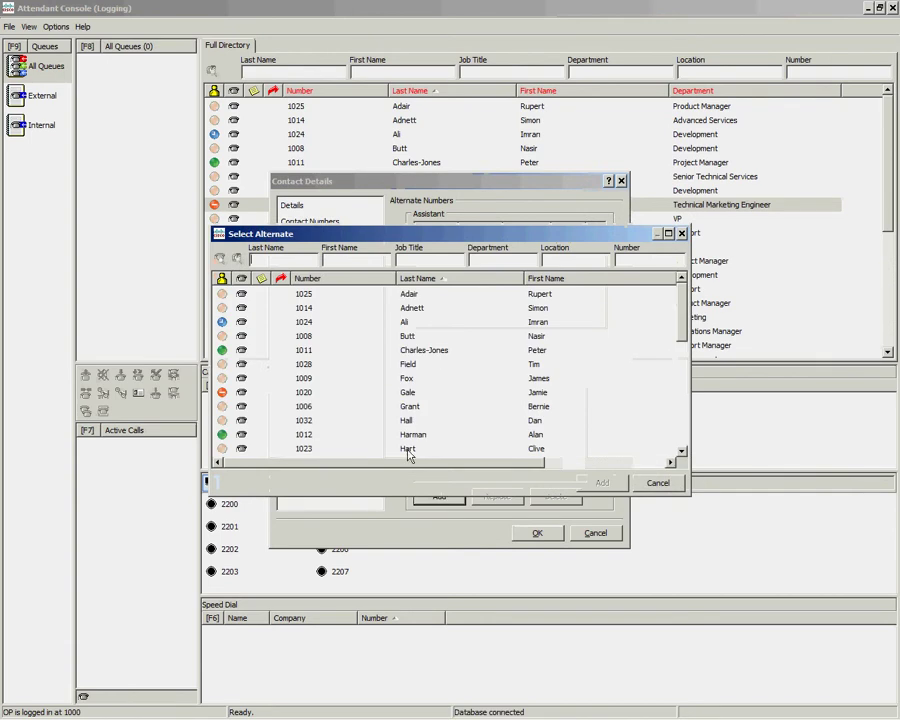
{"action": "left_click", "coordinate": [306, 350]}
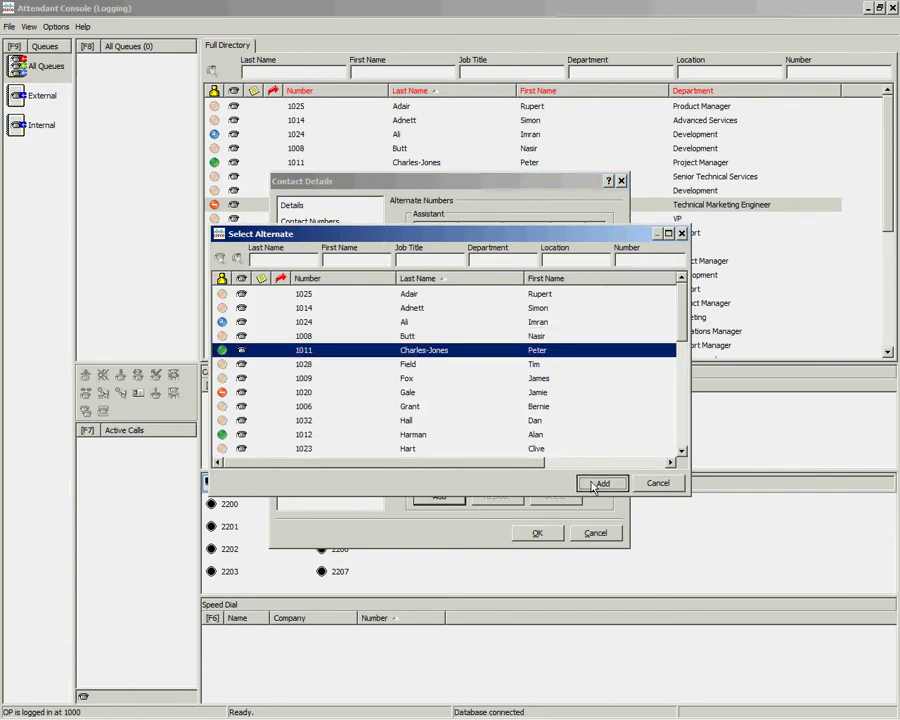
{"action": "left_click", "coordinate": [598, 484]}
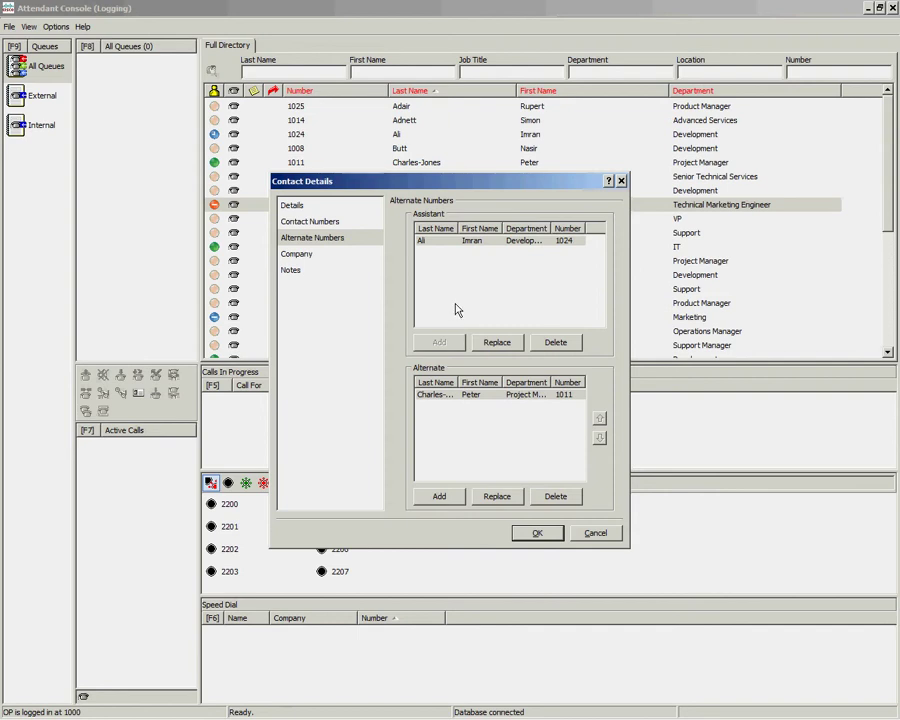
{"action": "left_click", "coordinate": [442, 498]}
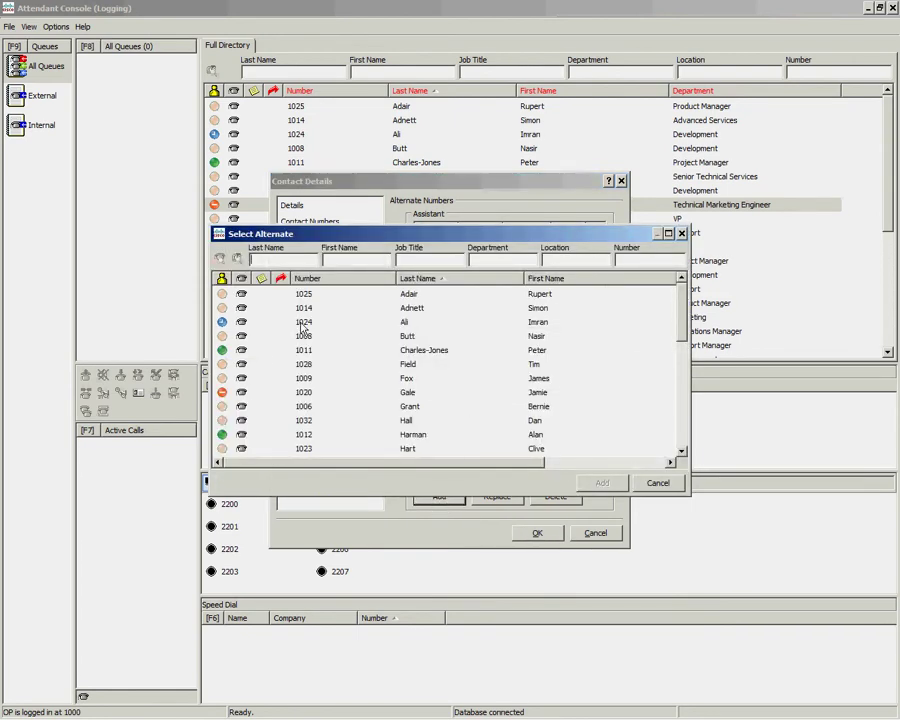
{"action": "left_click", "coordinate": [310, 434]}
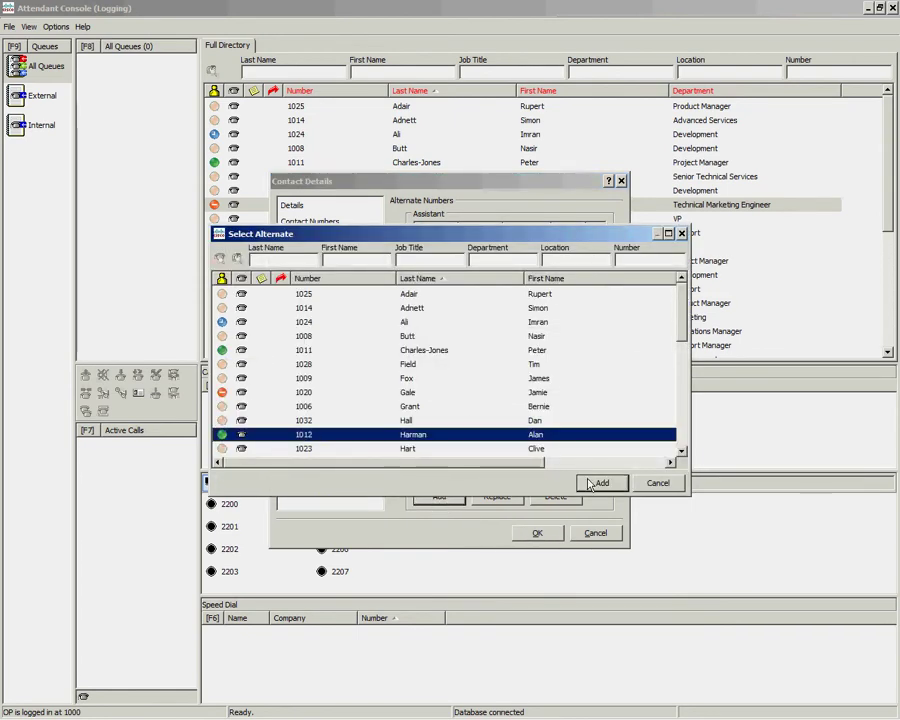
{"action": "left_click", "coordinate": [598, 482]}
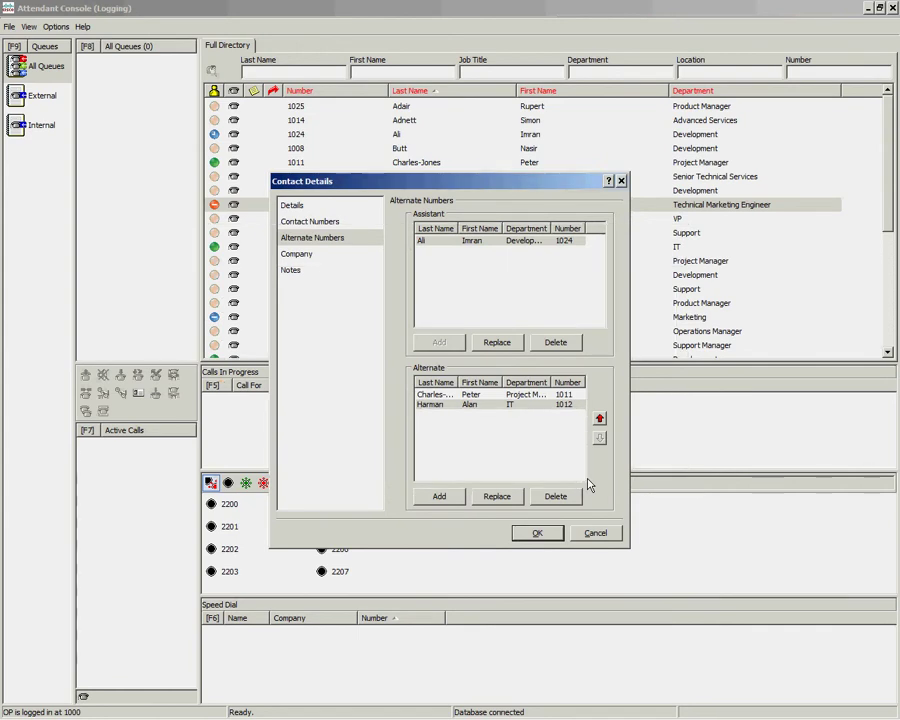
{"action": "left_click", "coordinate": [538, 536]}
{"action": "left_click", "coordinate": [539, 534]}
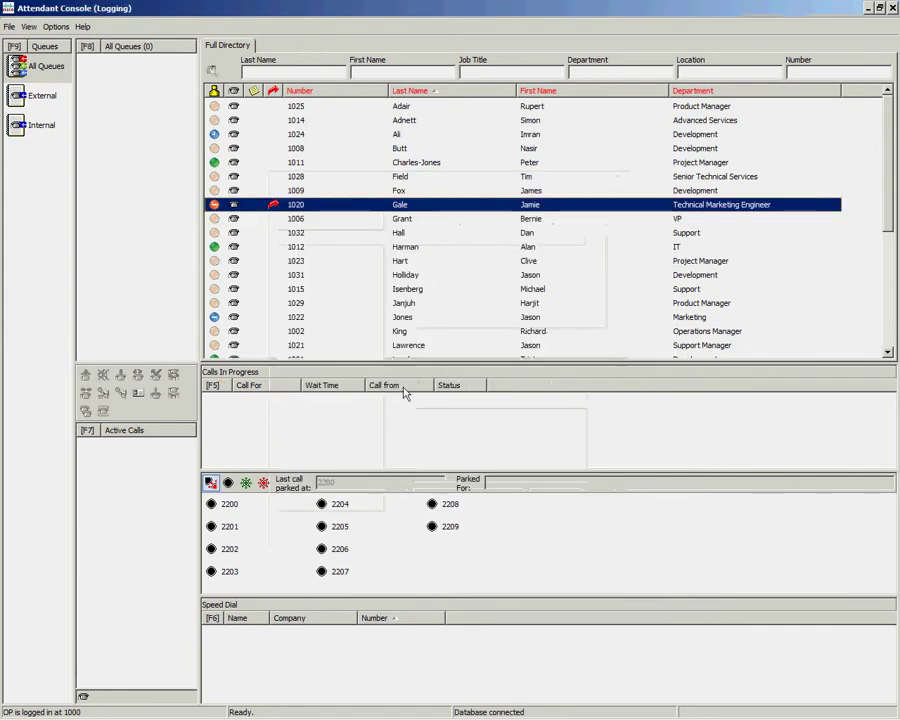
{"action": "mouse_move", "coordinate": [275, 213]}
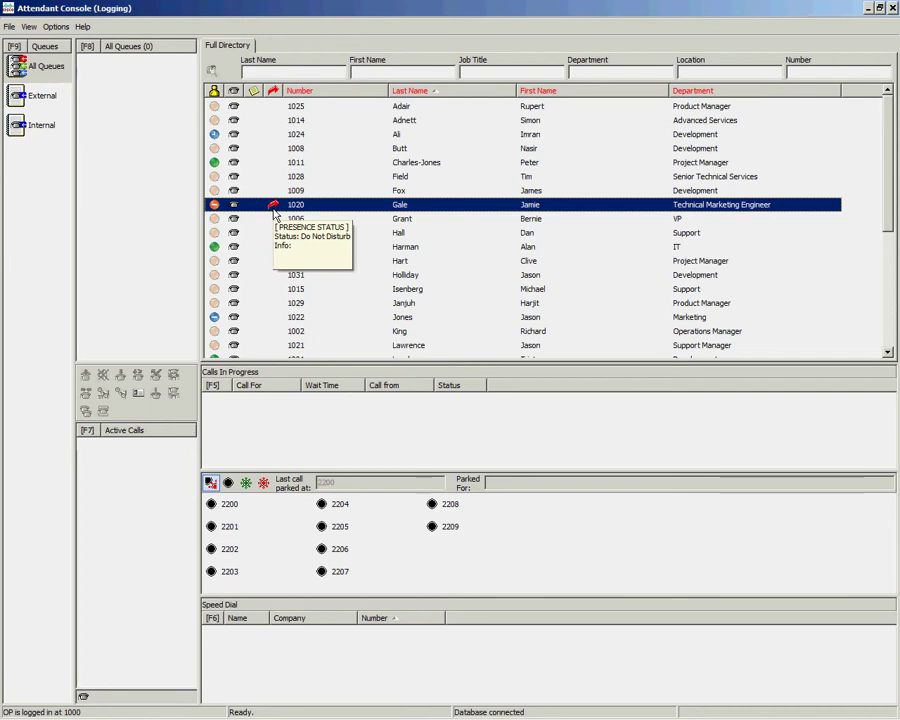
{"action": "right_click", "coordinate": [304, 206]}
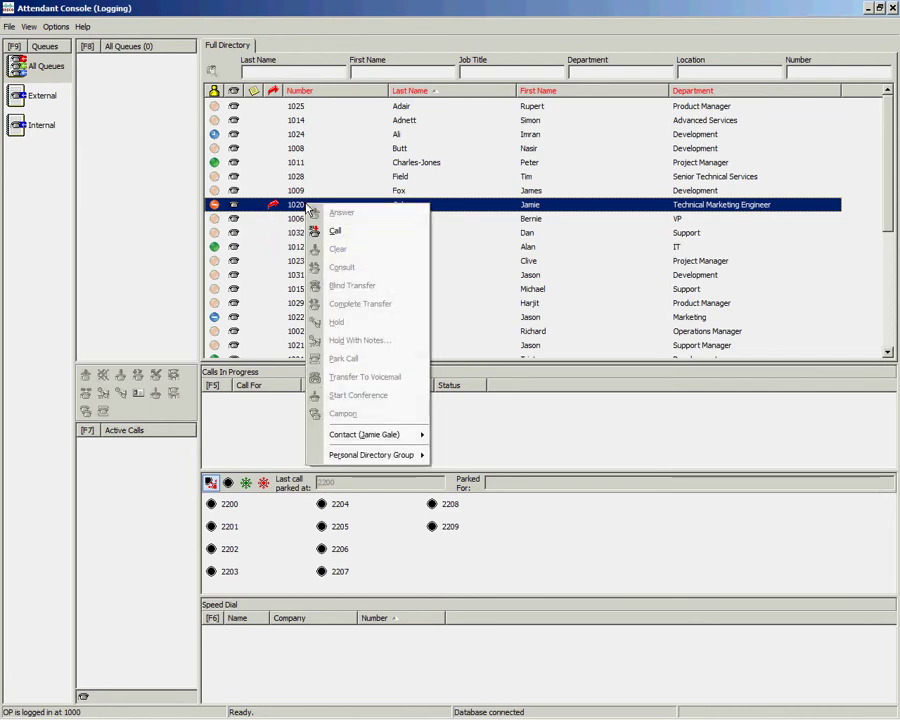
{"action": "mouse_move", "coordinate": [391, 437]}
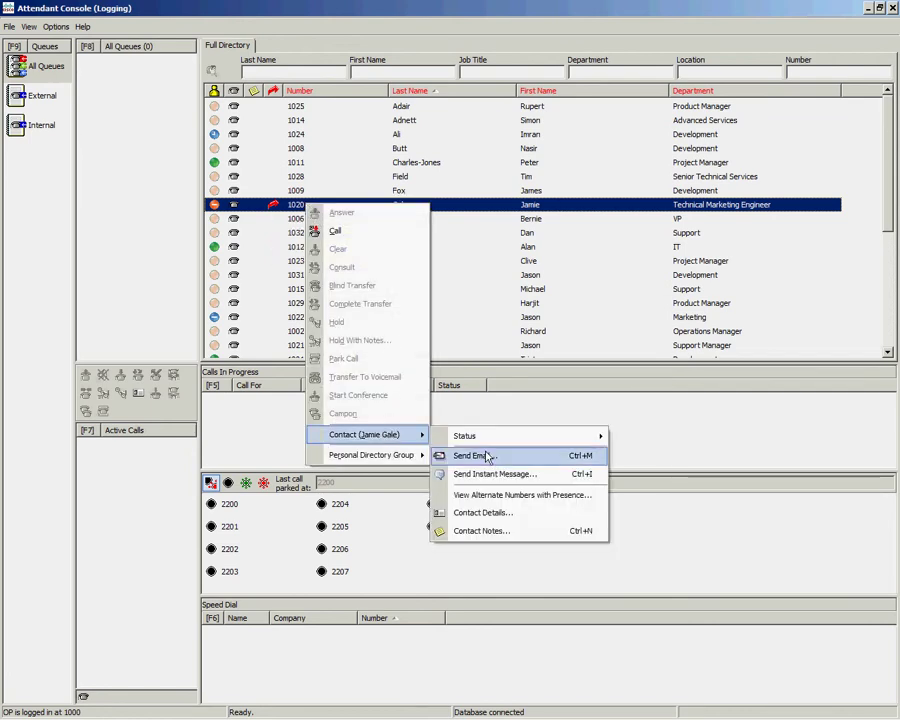
{"action": "left_click", "coordinate": [506, 496]}
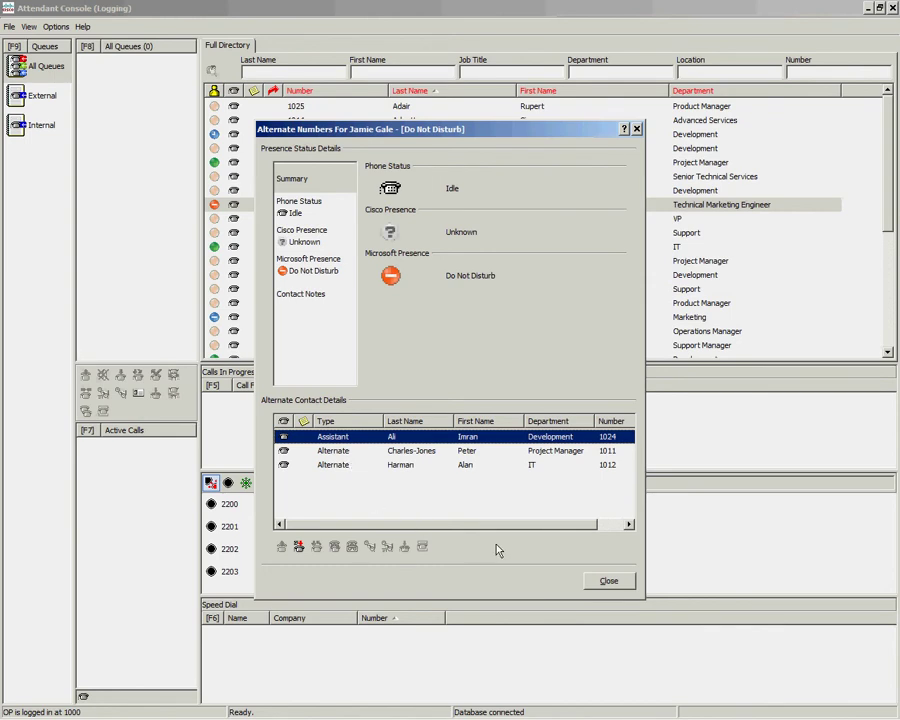
Step: Write the absent message 'On PTO returning 03/12/12' in contact 1020's Contact Notes
{"action": "left_click", "coordinate": [600, 582]}
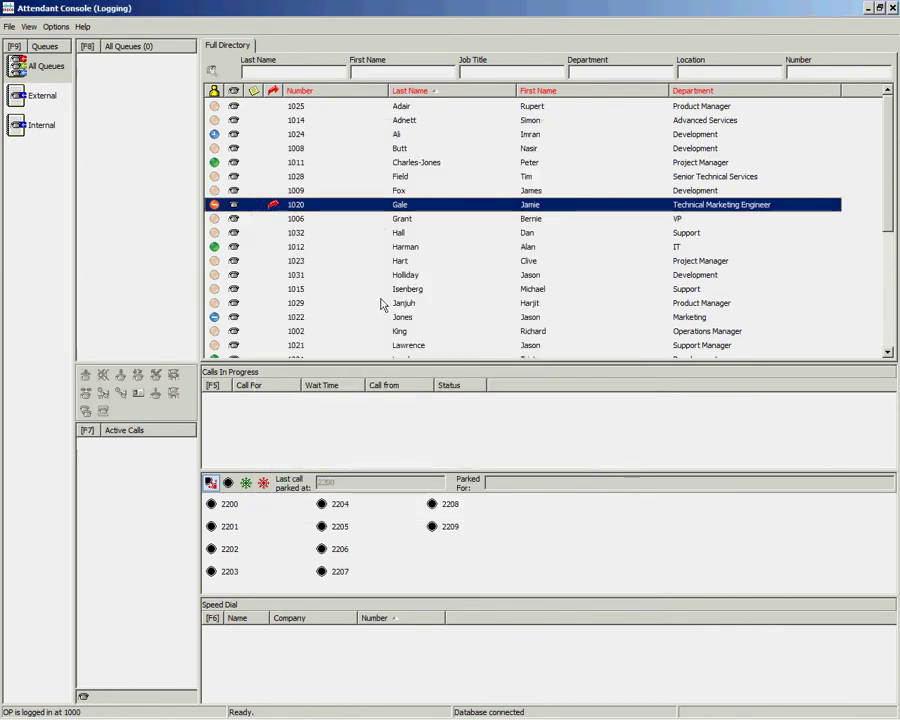
{"action": "mouse_move", "coordinate": [382, 305]}
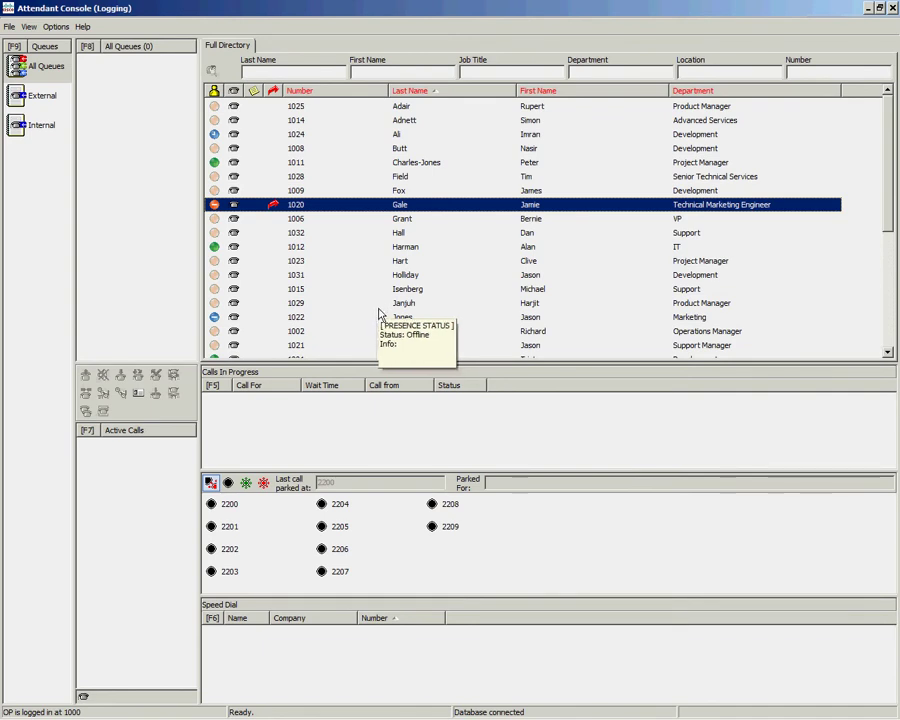
{"action": "right_click", "coordinate": [350, 205]}
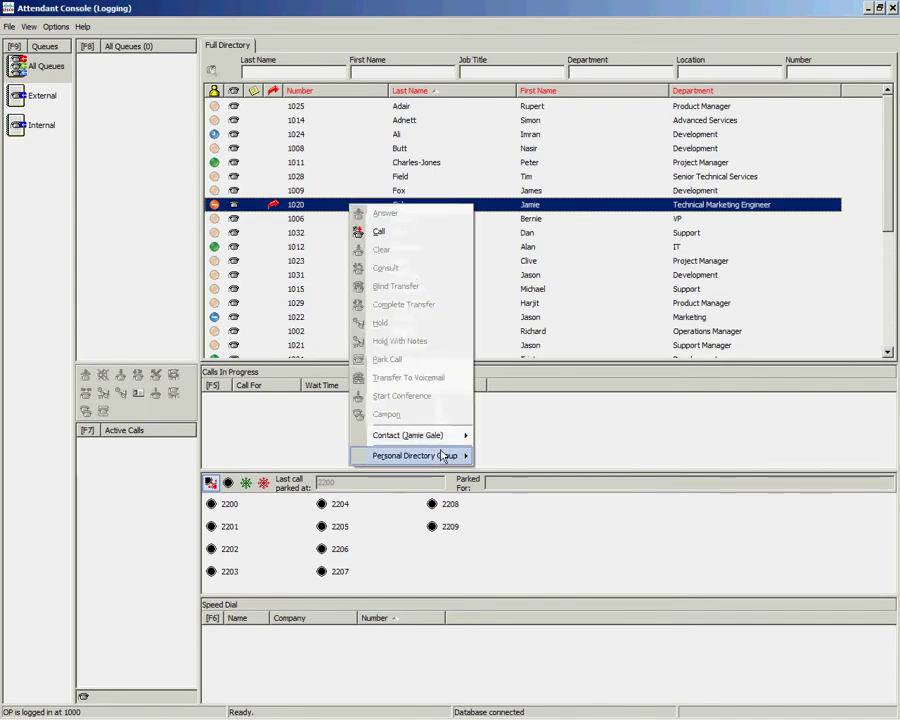
{"action": "mouse_move", "coordinate": [443, 440]}
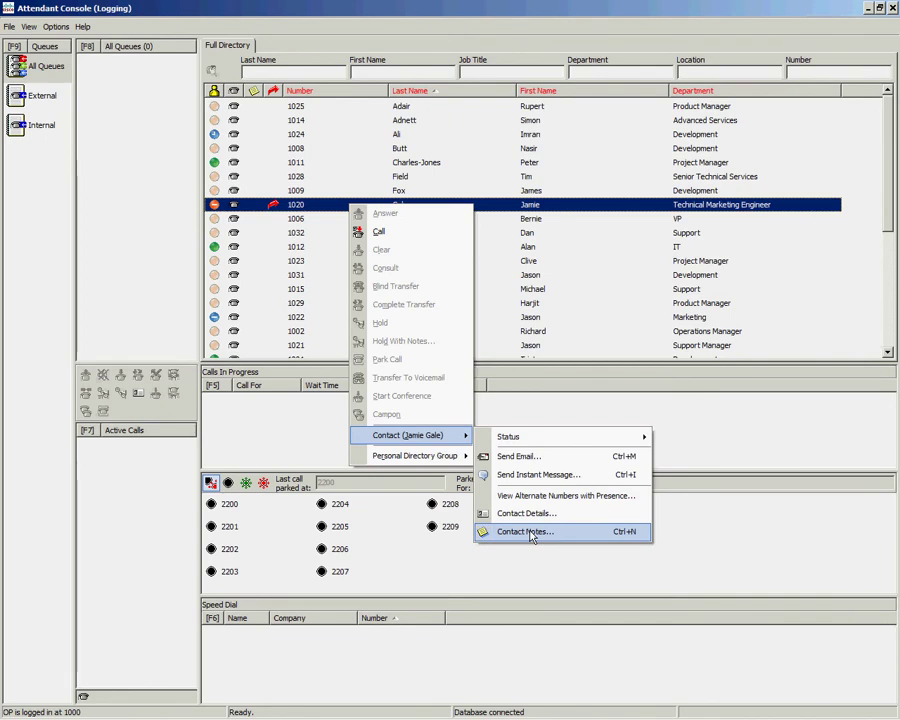
{"action": "left_click", "coordinate": [531, 534]}
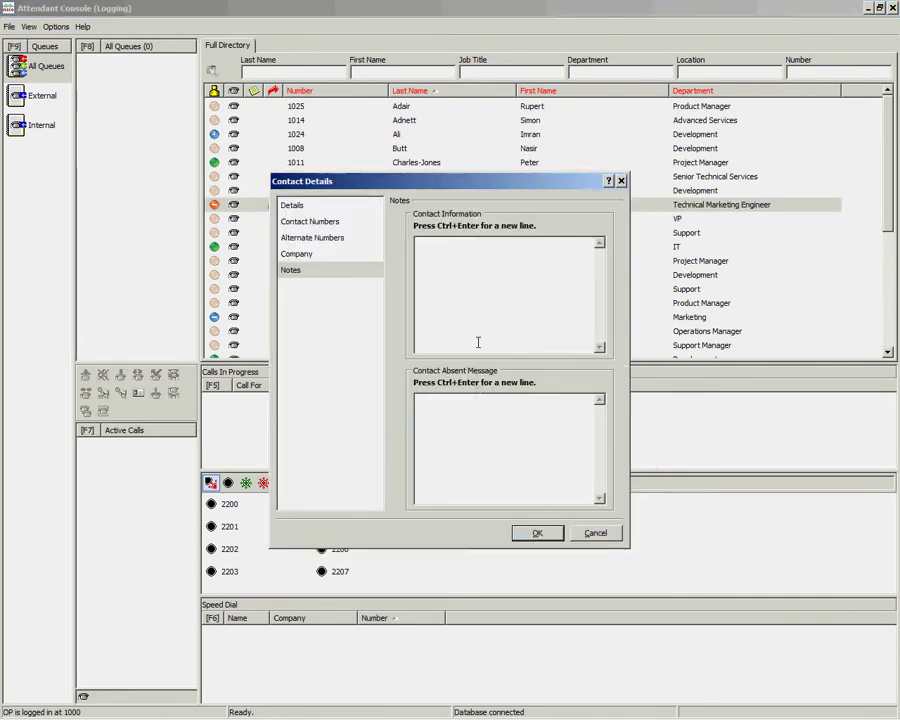
{"action": "left_click", "coordinate": [478, 418]}
{"action": "type", "text": "On PTO r"}
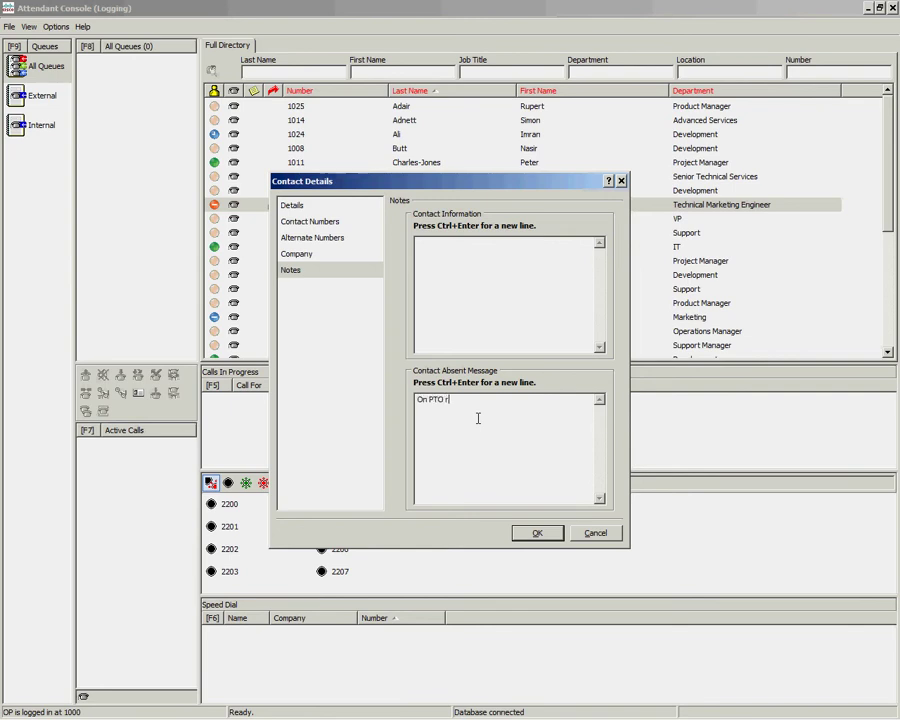
{"action": "type", "text": "turning 03/12/12"}
Step: Save the note and show 1020's tooltip with Do Not Disturb and the PTO message
{"action": "left_click", "coordinate": [531, 534]}
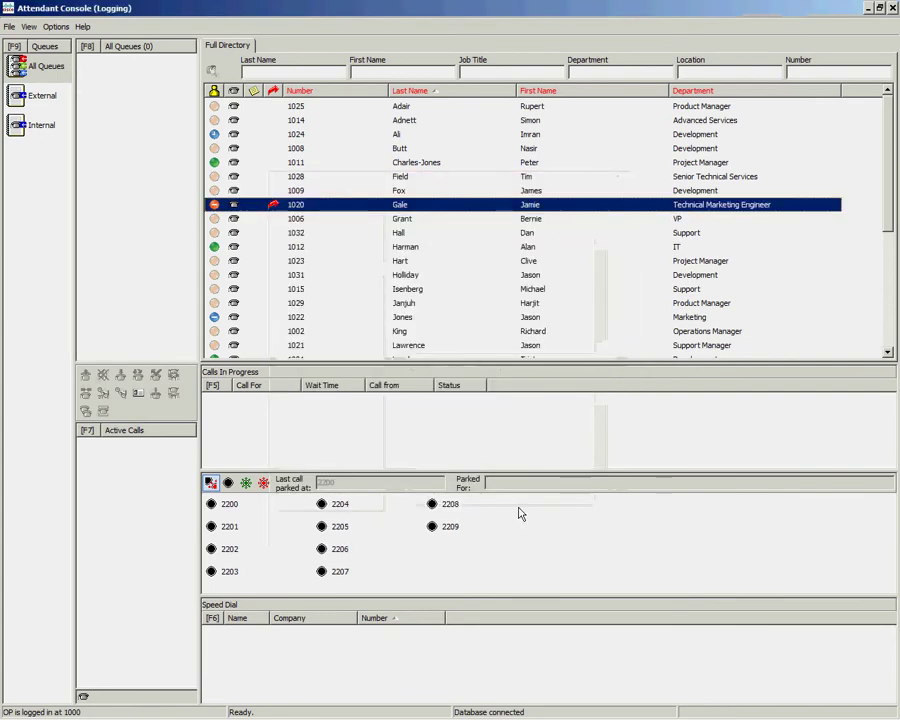
{"action": "mouse_move", "coordinate": [266, 214]}
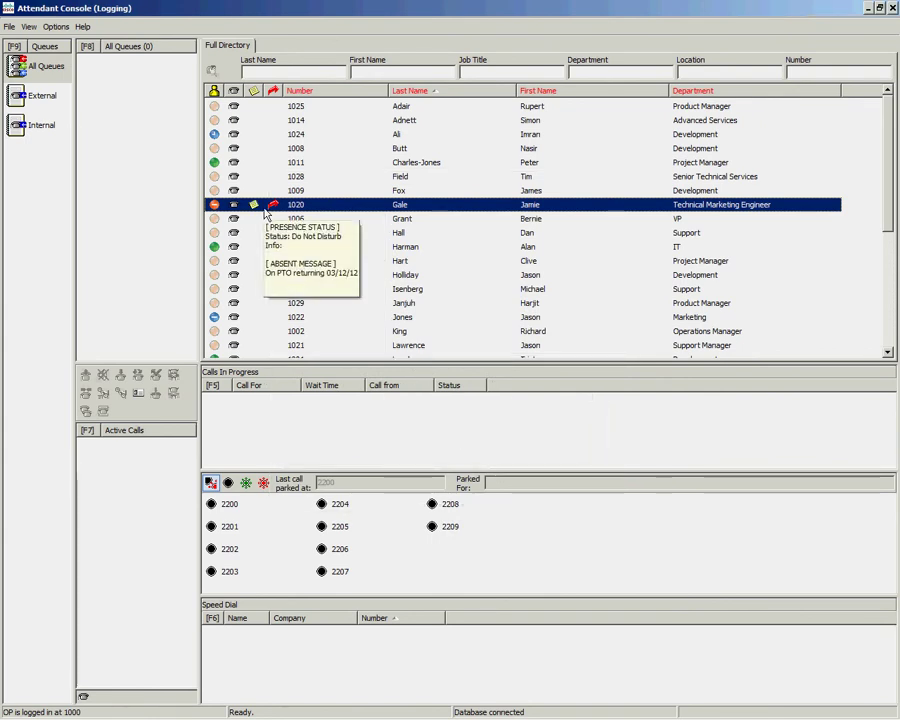